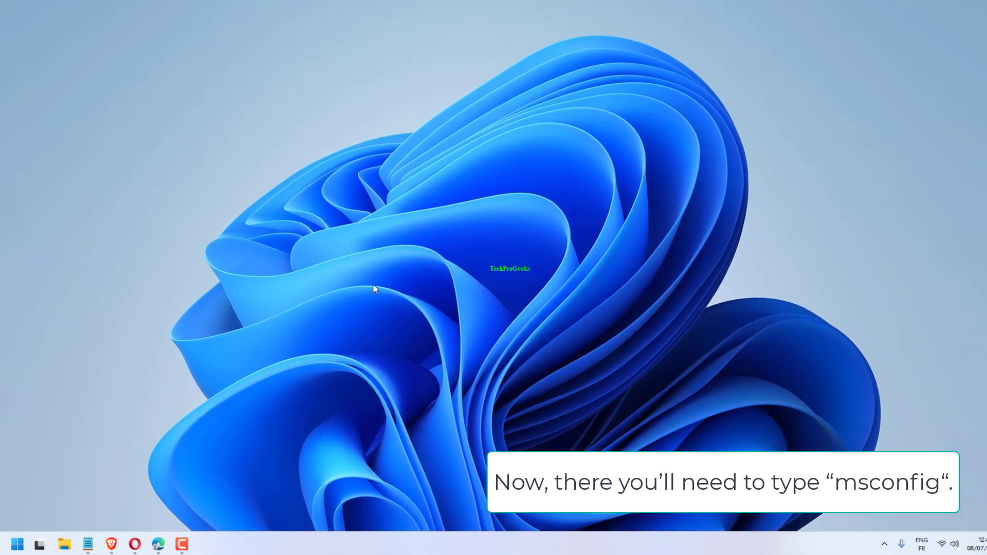
# Open System Configuration with msconfig, review the startup services list and apply the settings.
pyautogui.press('super+r')
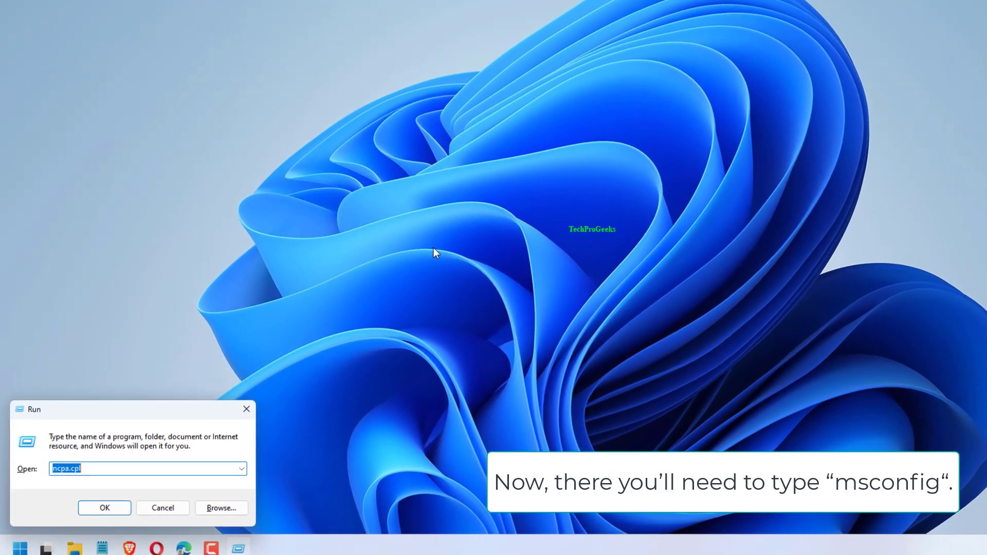
pyautogui.write('msconfig')
pyautogui.press('Return')
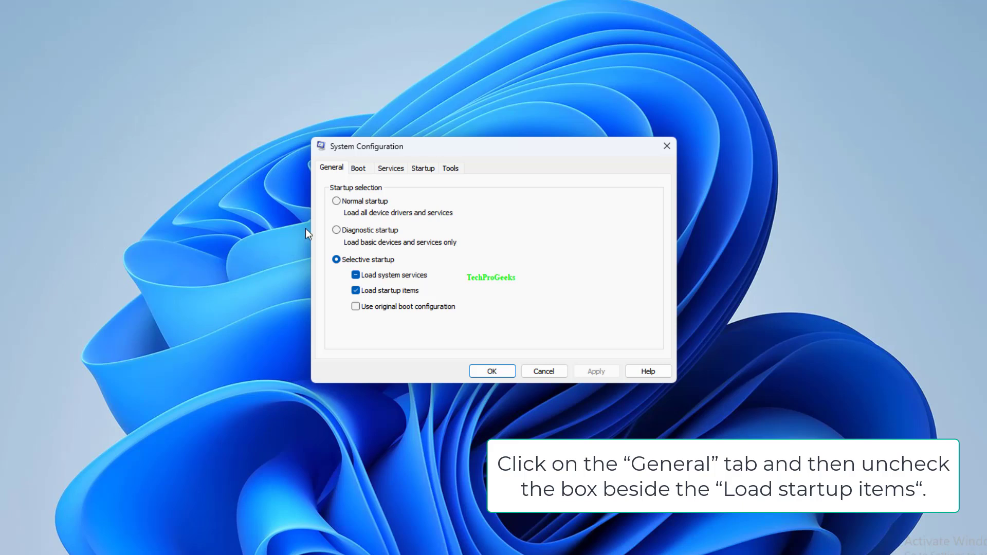
pyautogui.click(395, 169)
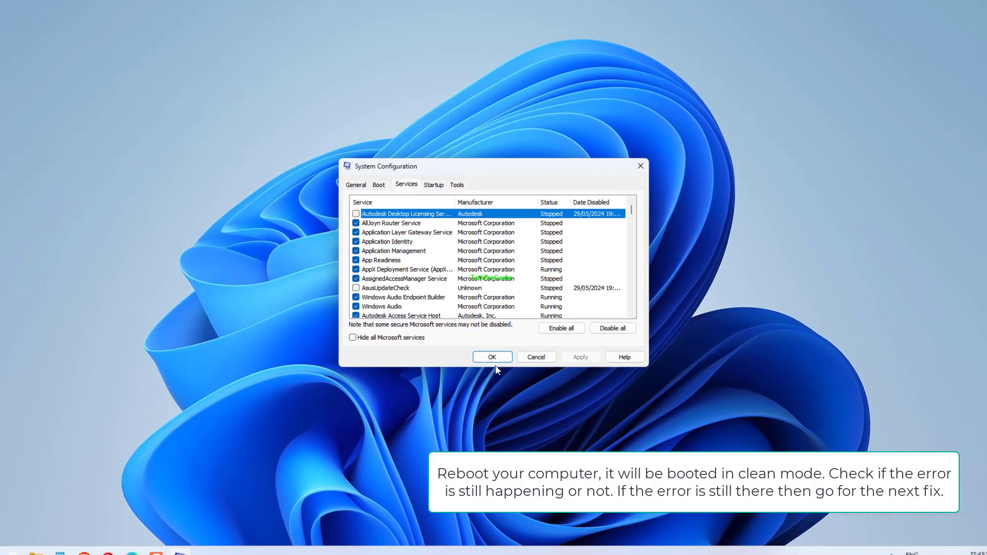
pyautogui.click(492, 357)
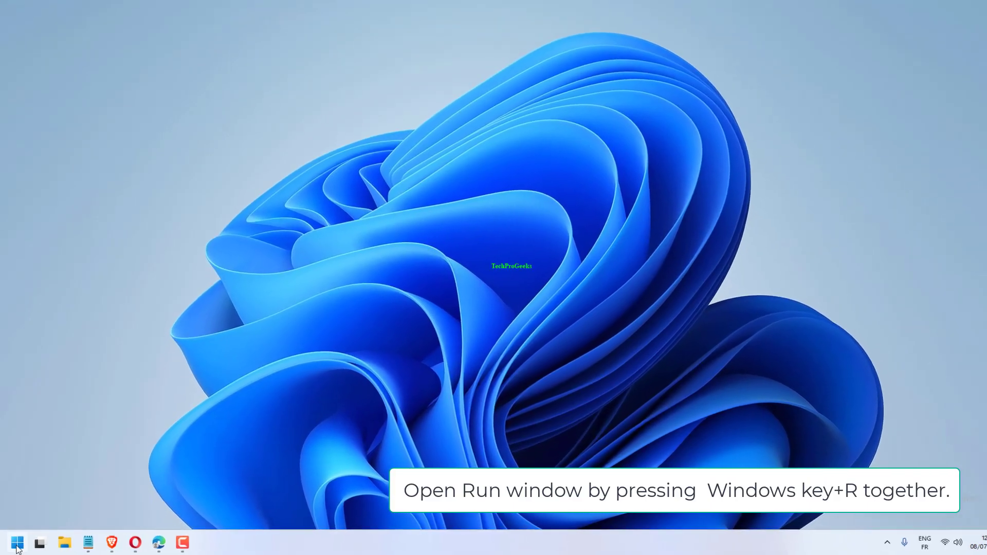
# Run sfc /scannow in a Command Prompt launched as administrator.
pyautogui.click(17, 542)
pyautogui.write('cmd')
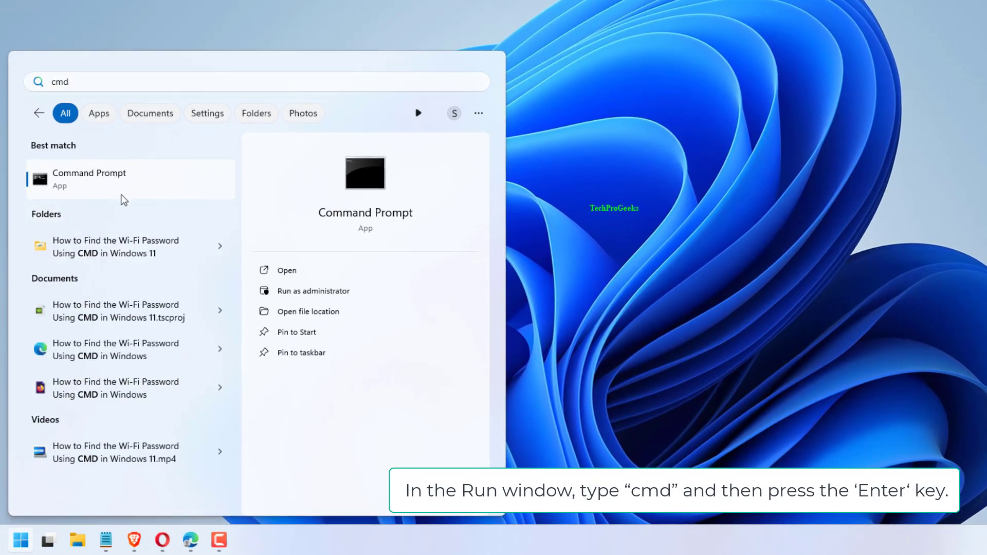
pyautogui.rightClick(122, 195)
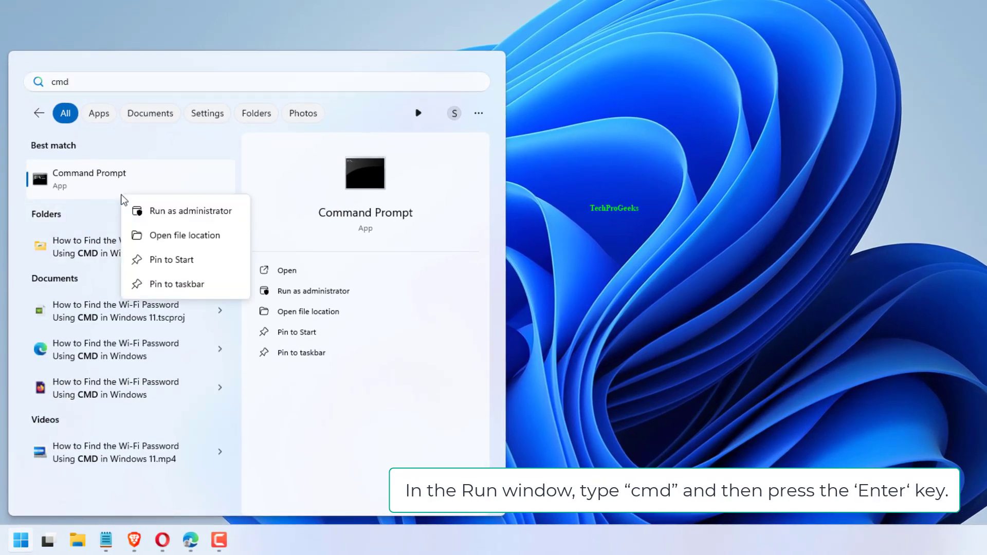
pyautogui.click(176, 211)
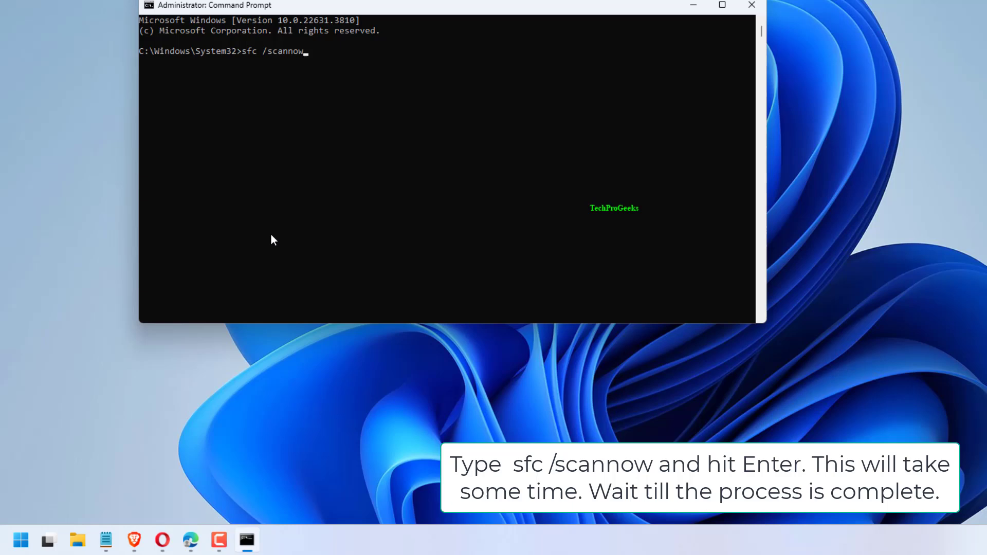
pyautogui.press('Return')
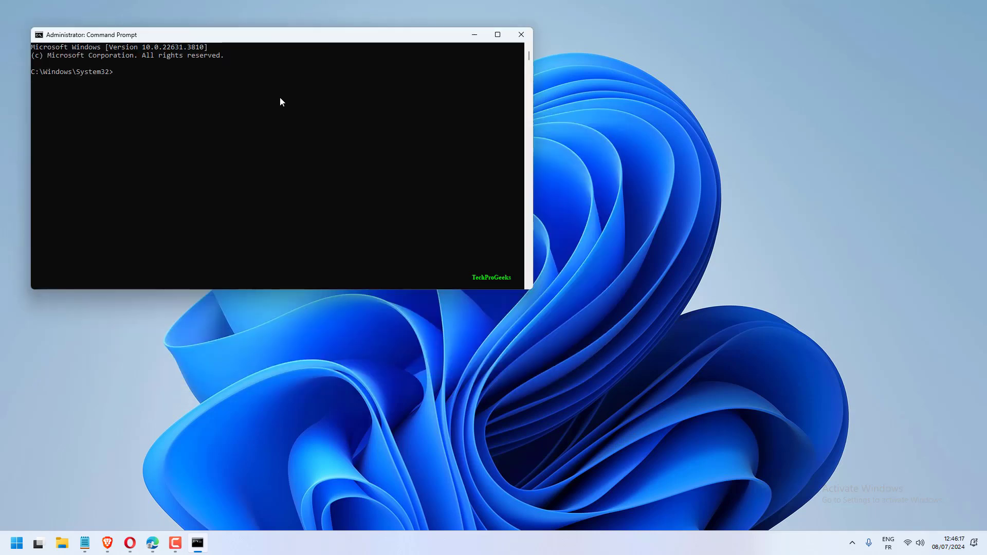
# Run sfc /scannow /offbootdir=c:\ /offwindir=c:\windows, then run CHKDSK /f /r.
pyautogui.write('sfc /scannow /offbootdir=c:\\ /offwindir=c:\\ windows')
pyautogui.press('Return')
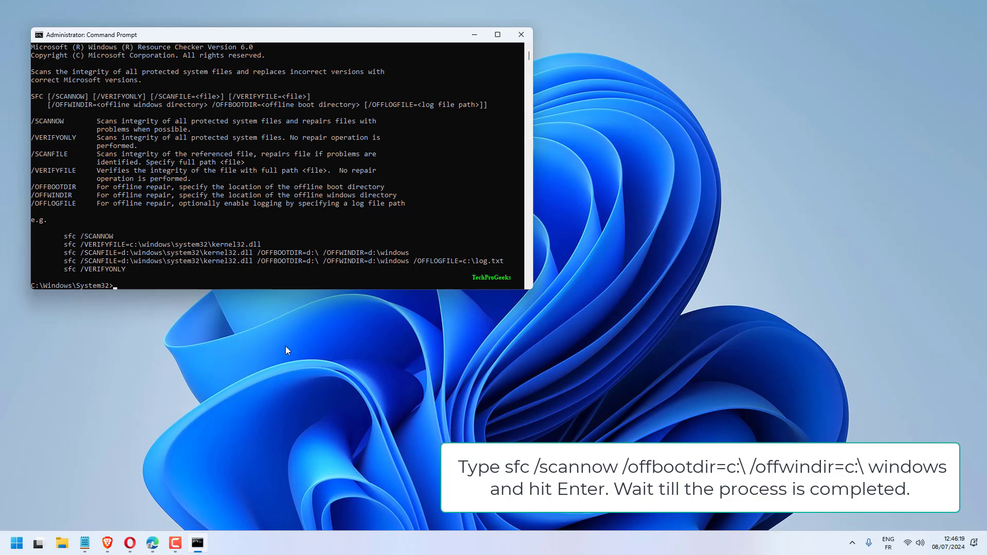
pyautogui.write('CHKDSK /f /r')
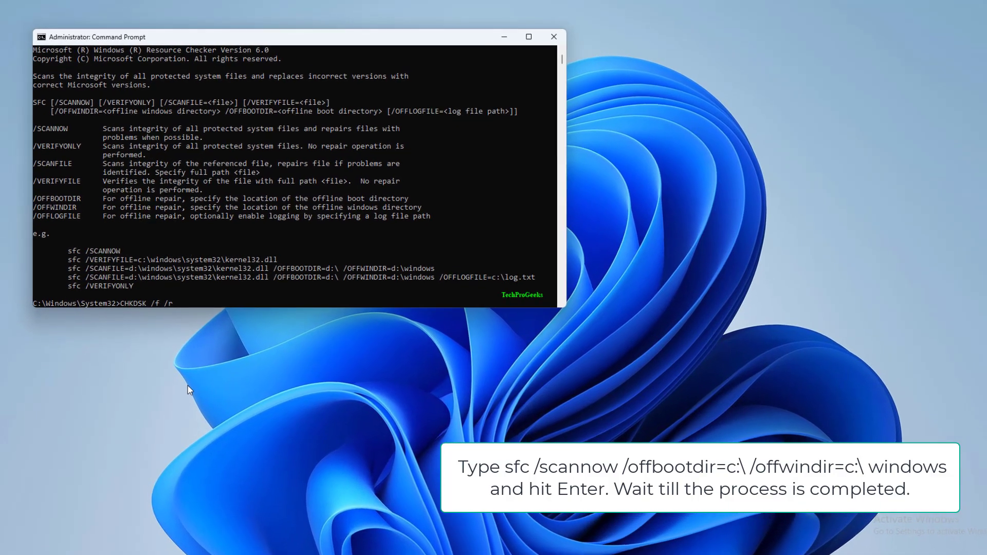
pyautogui.press('Return')
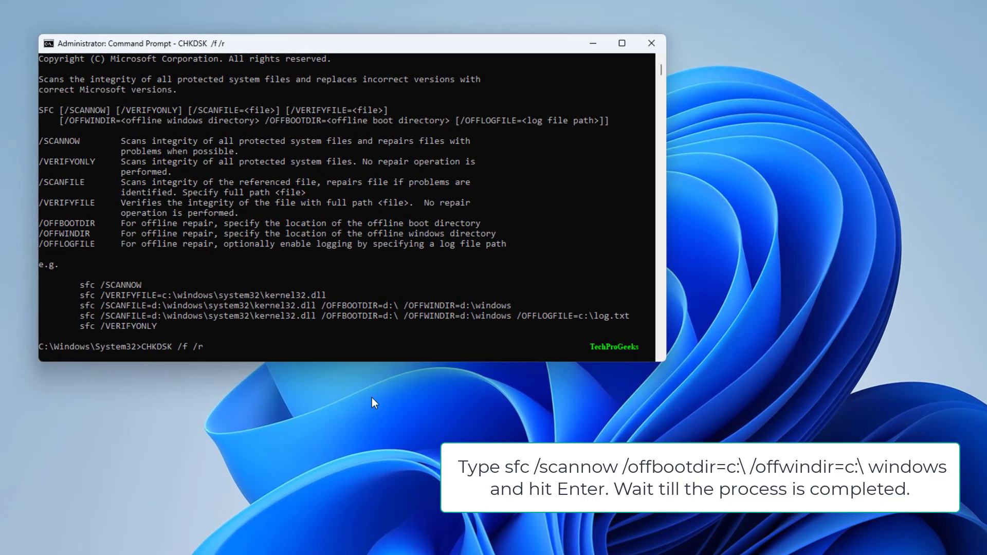
pyautogui.scroll(-4, 257, 270)
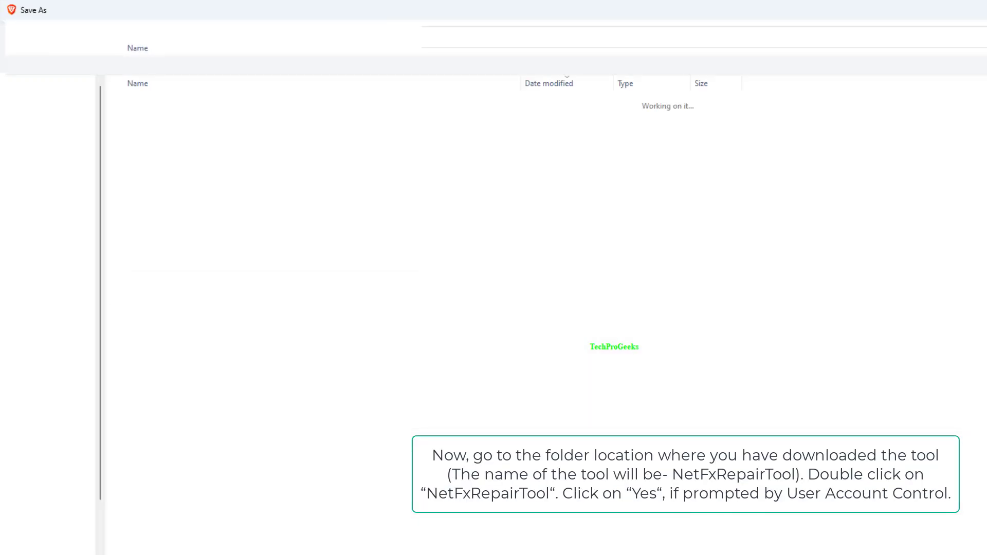
# Confirm saving the NetFxRepairTool download from Microsoft's Download Center.
pyautogui.press('Return')
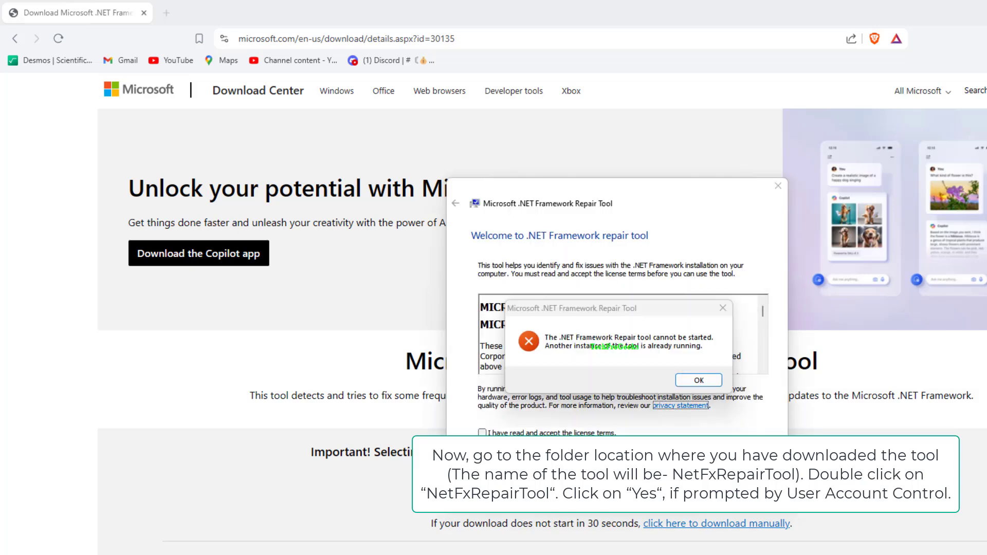
# Dismiss the already-running error, apply the recommended .NET repair changes, and finish the tool.
pyautogui.click(716, 382)
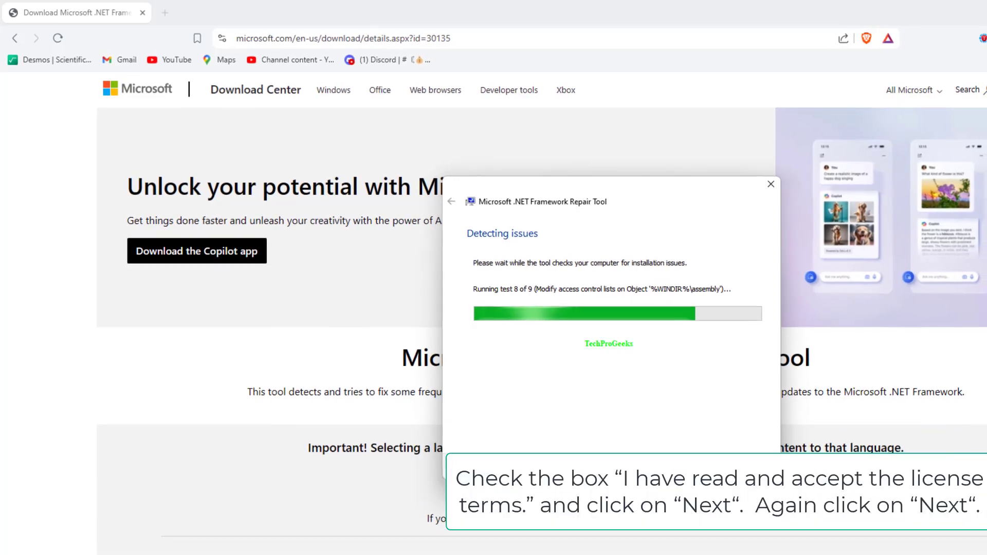
pyautogui.click(644, 461)
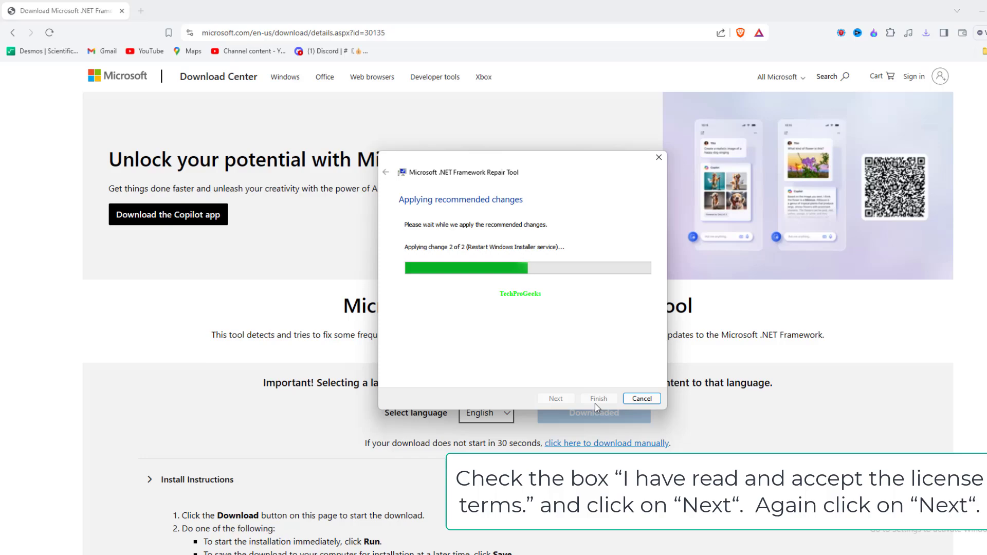
pyautogui.click(585, 393)
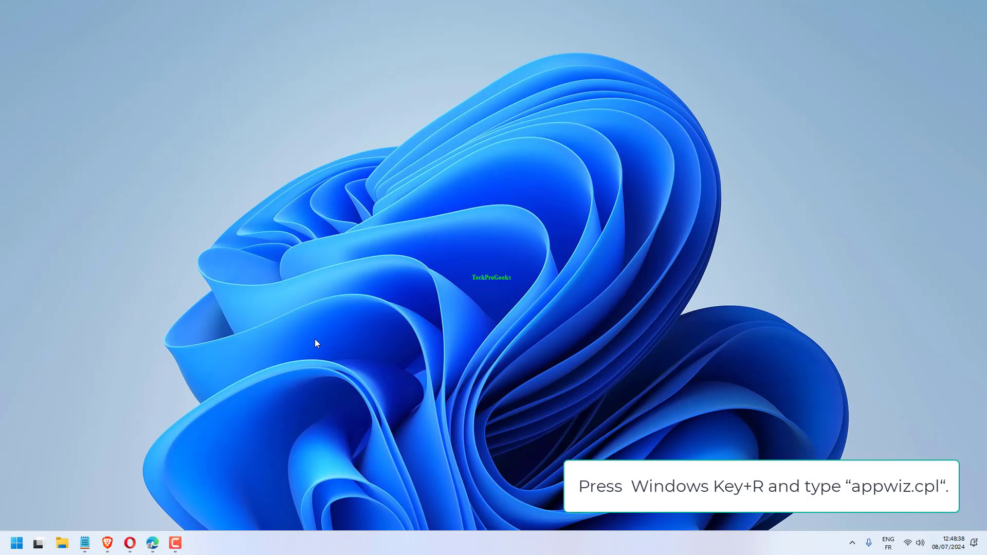
# Uninstall Microsoft Visual C++ 2008 Redistributable - x86 from Programs and Features (appwiz.cpl).
pyautogui.press('super+r')
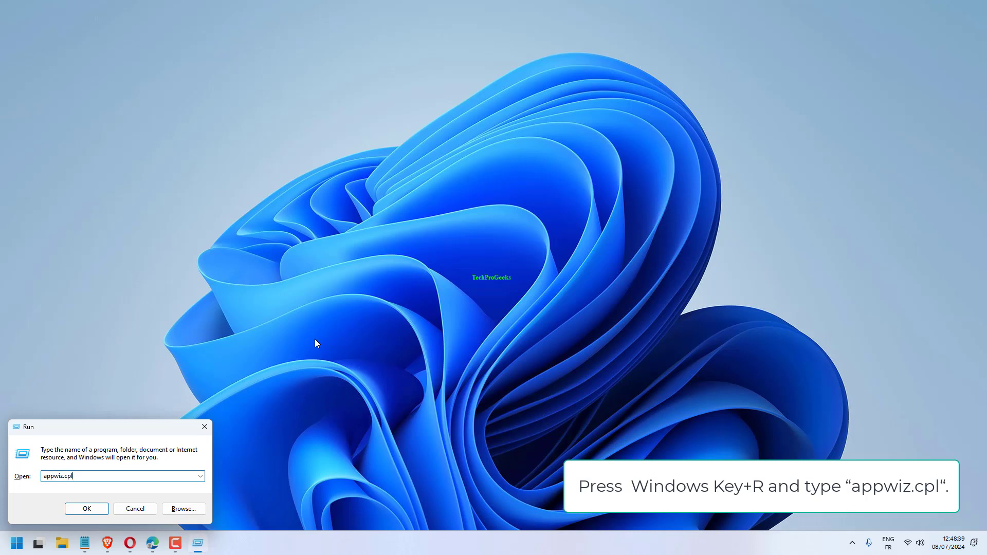
pyautogui.press('Return')
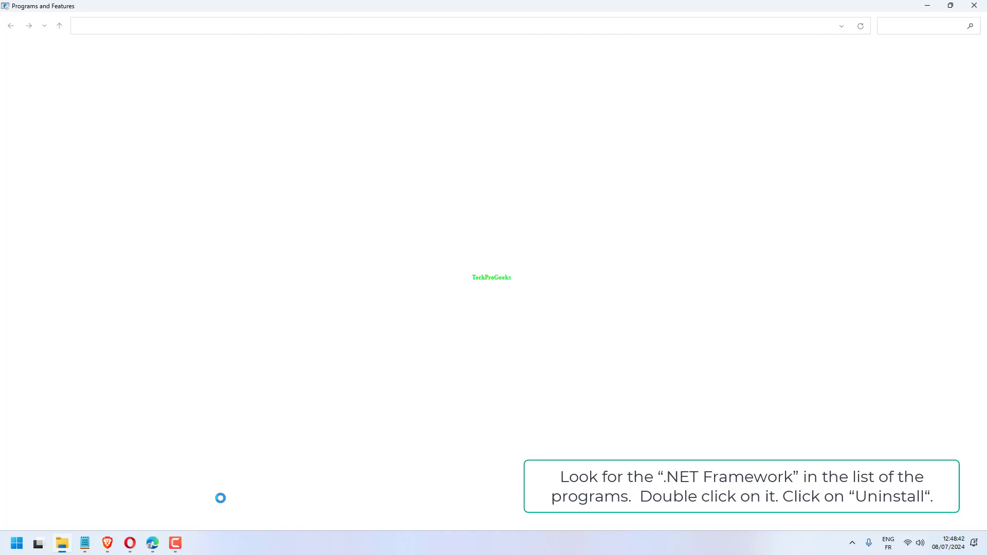
pyautogui.click(188, 343)
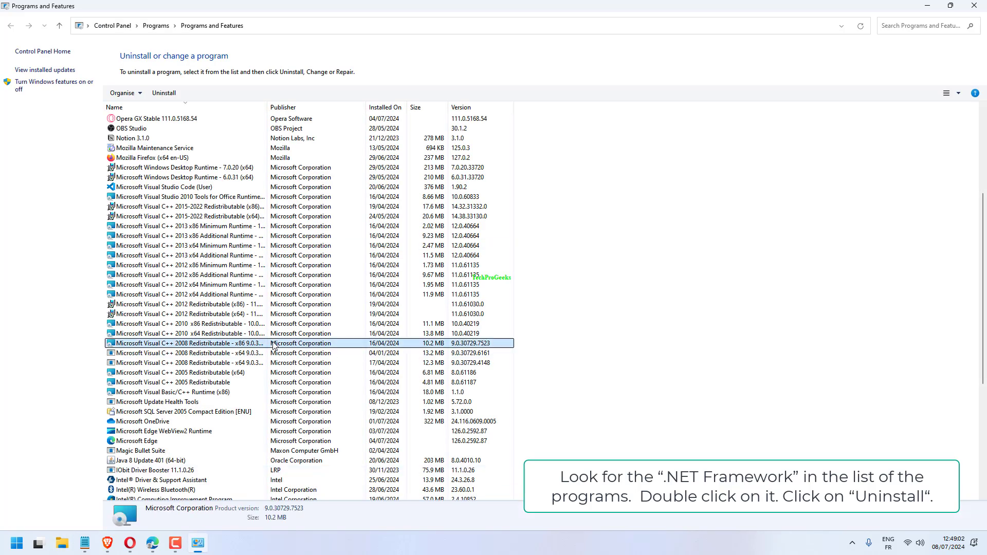
pyautogui.click(164, 93)
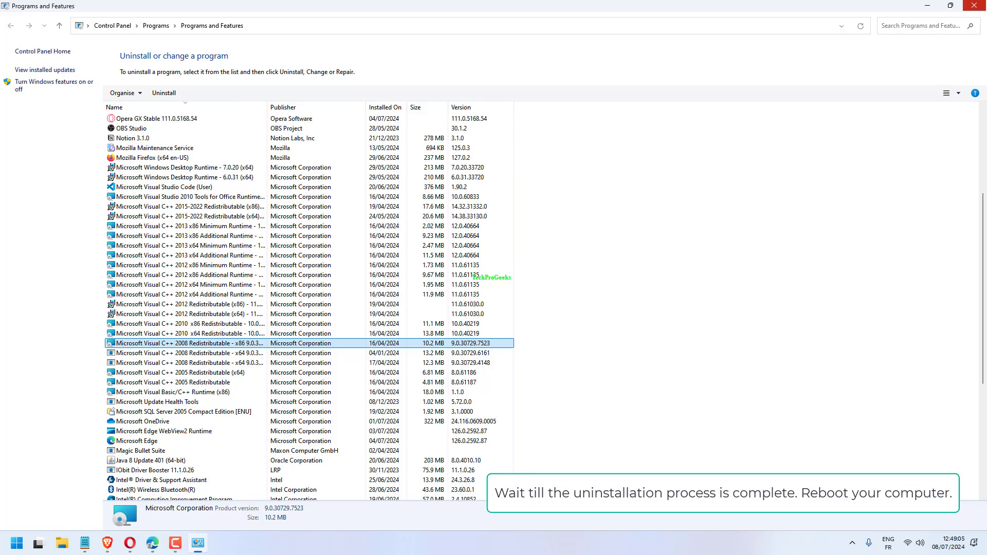
# Close Programs and Features, open C:\Windows, and attempt renaming the assembly folder to Microsoft.NET1.
pyautogui.hotkey('alt', 'F4')
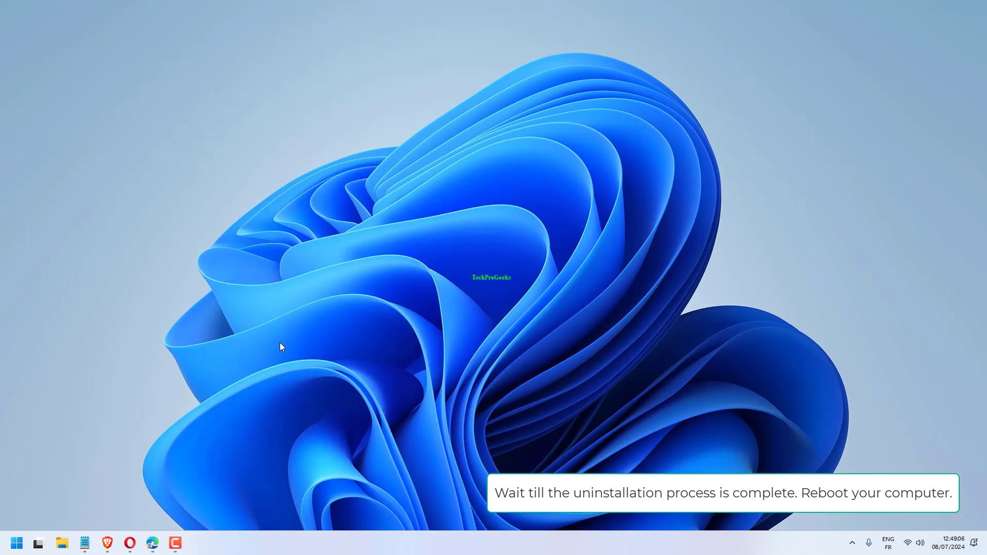
pyautogui.press('super+r')
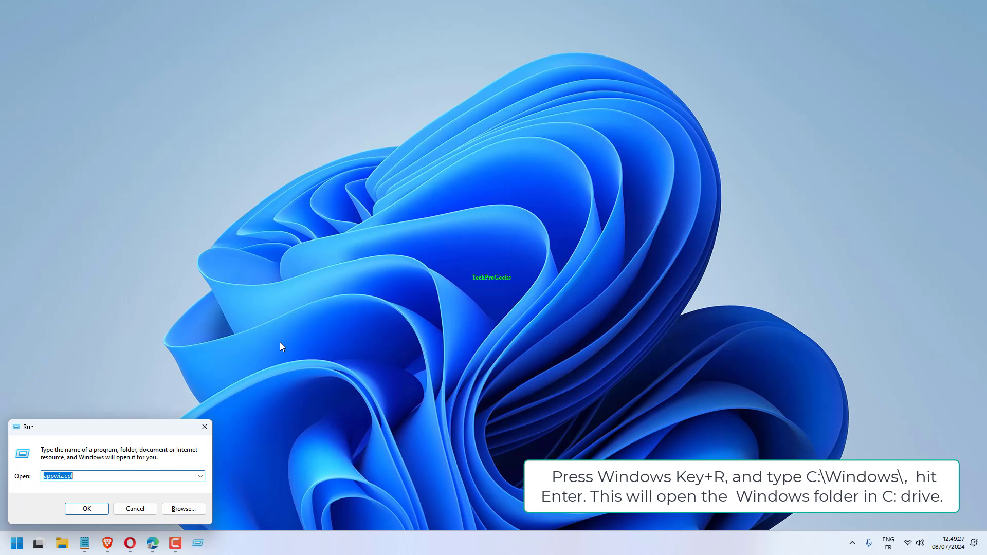
pyautogui.write('C:\\Windows\\')
pyautogui.press('Return')
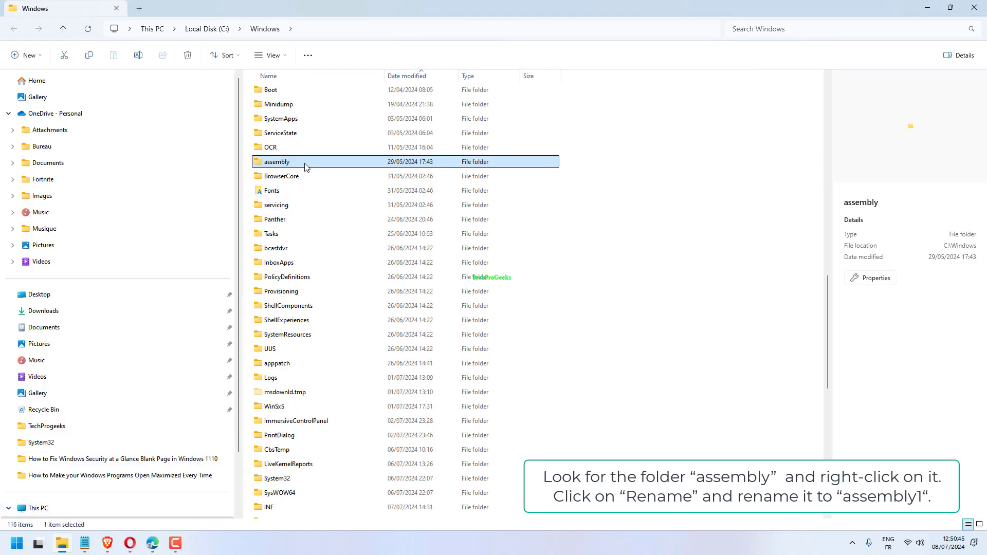
pyautogui.rightClick(305, 167)
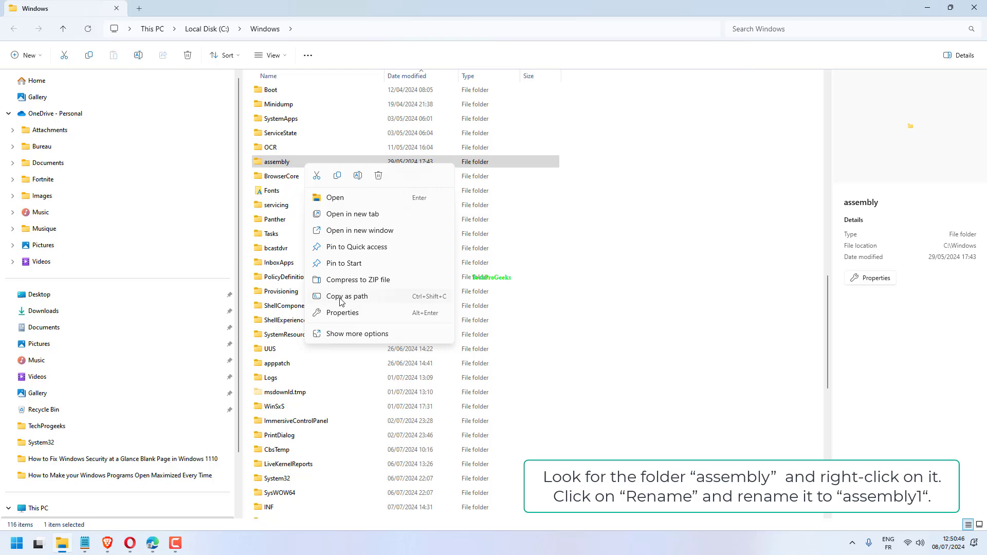
pyautogui.click(357, 176)
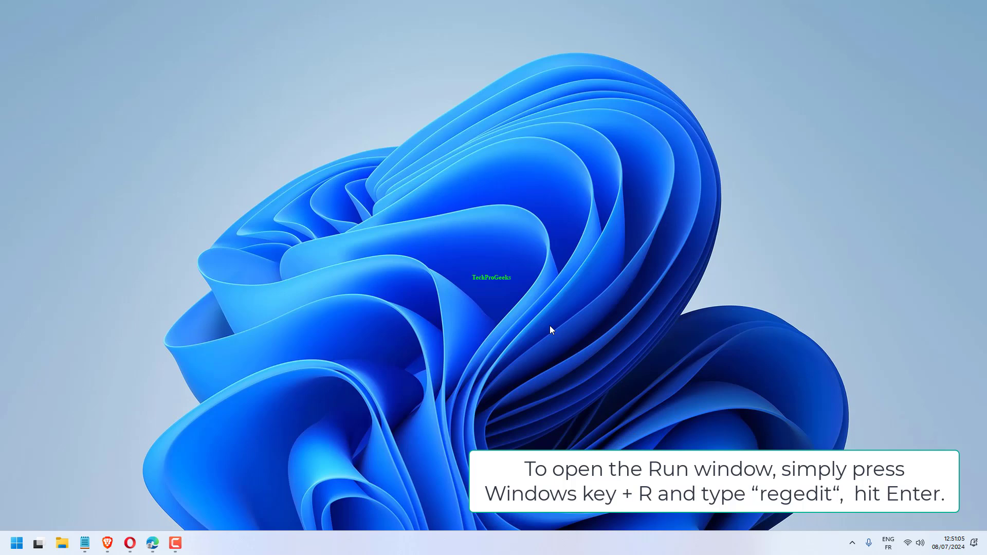
# Delete the HKLM\SOFTWARE\Microsoft\.NETFramework key in Registry Editor.
pyautogui.press('super+r')
pyautogui.write('re')
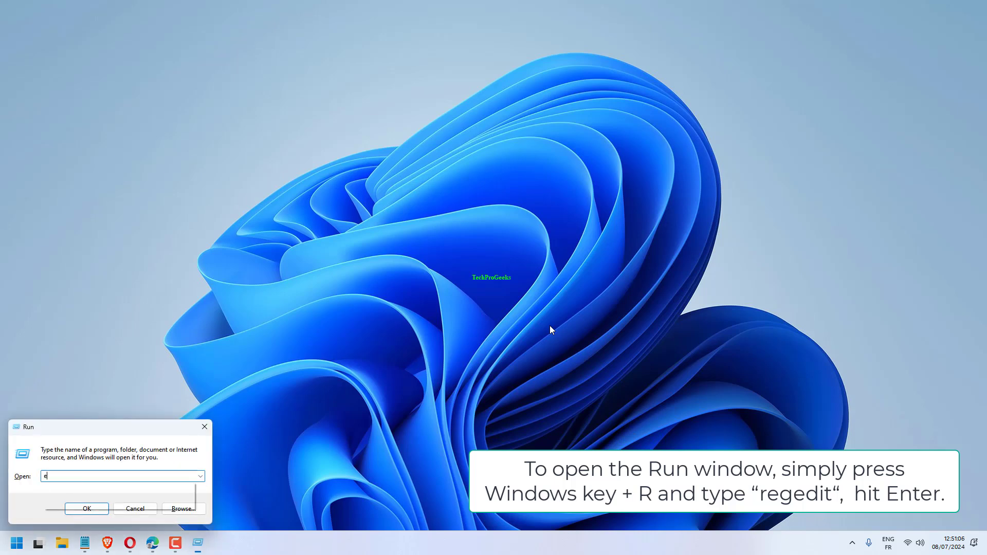
pyautogui.write('gedit')
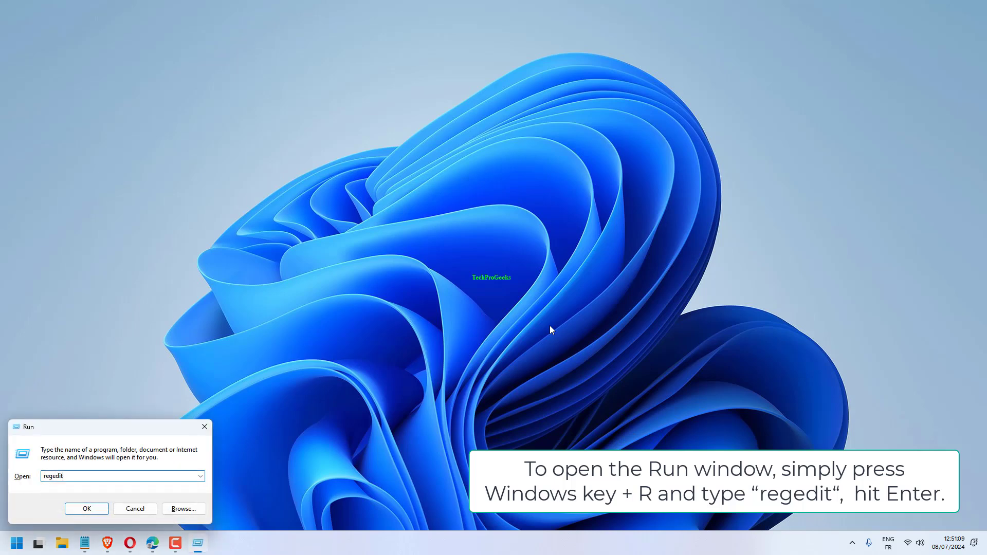
pyautogui.press('Return')
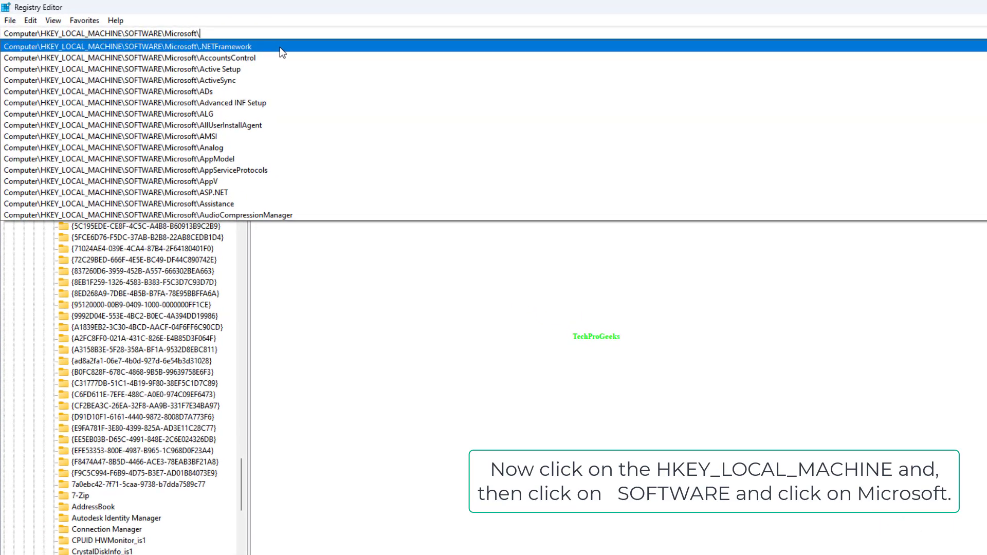
pyautogui.click(285, 48)
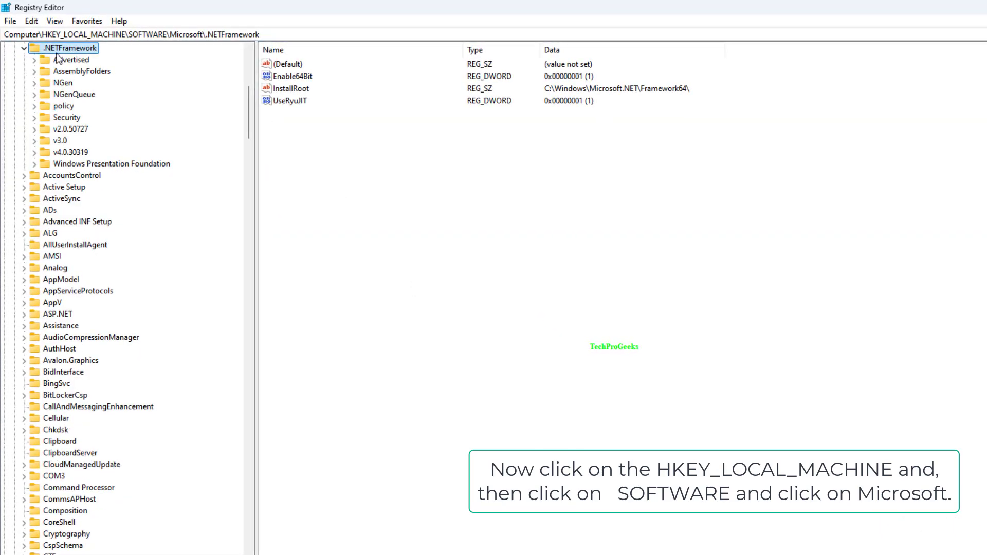
pyautogui.rightClick(85, 48)
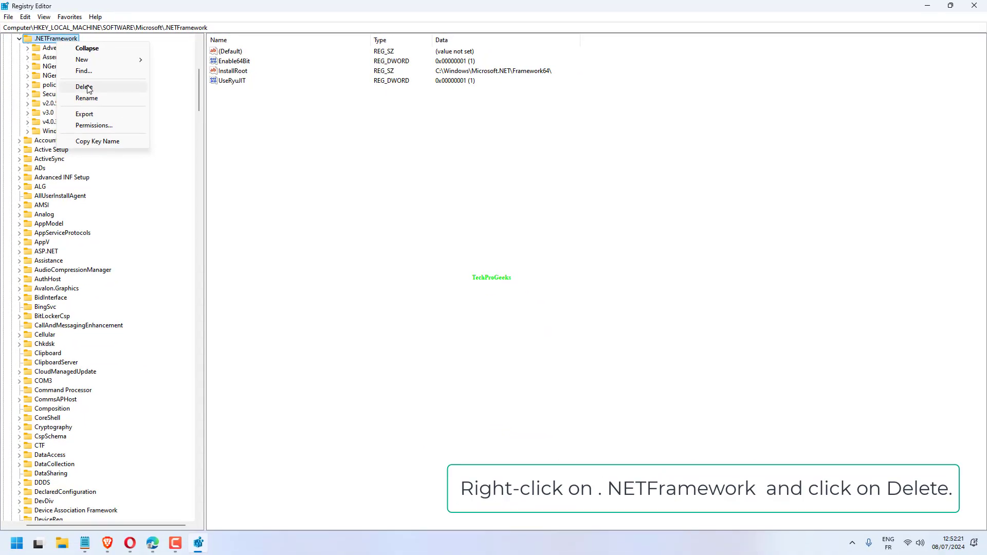
pyautogui.click(83, 87)
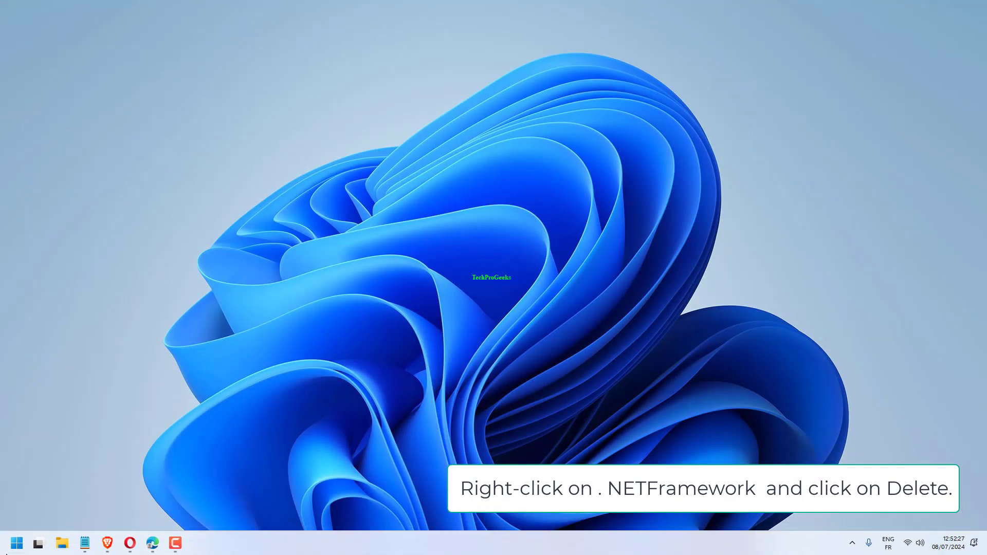
# Restart the computer from the Start menu power options.
pyautogui.press('super')
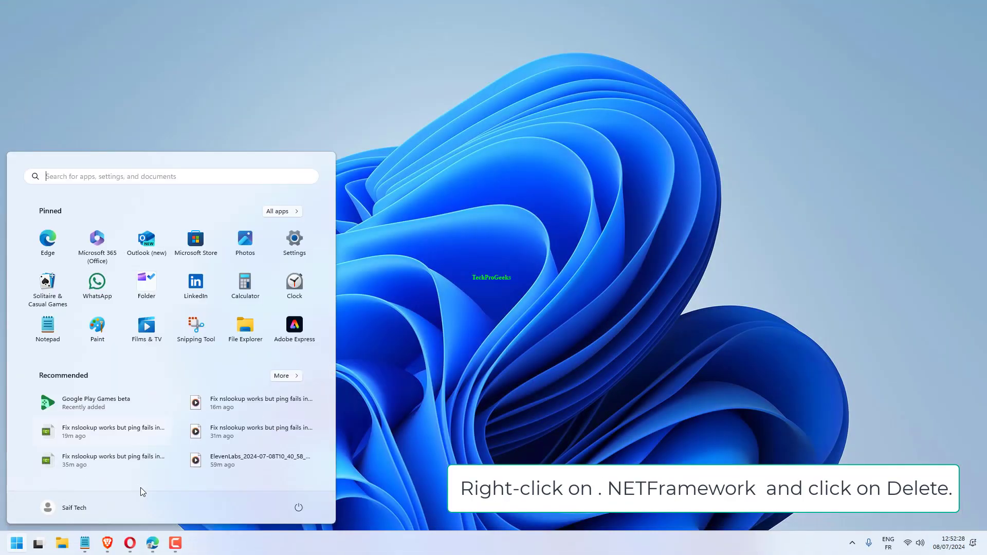
pyautogui.click(299, 507)
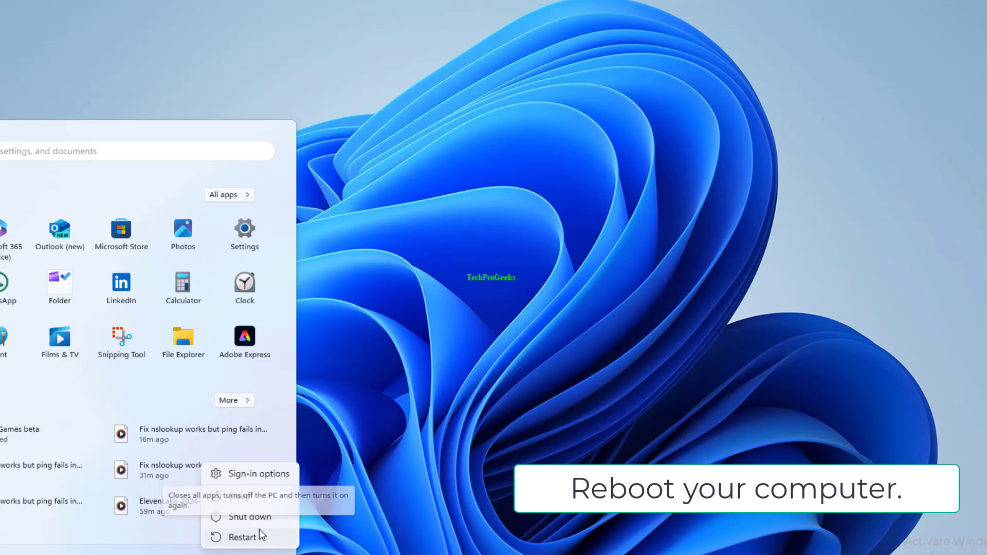
pyautogui.click(260, 535)
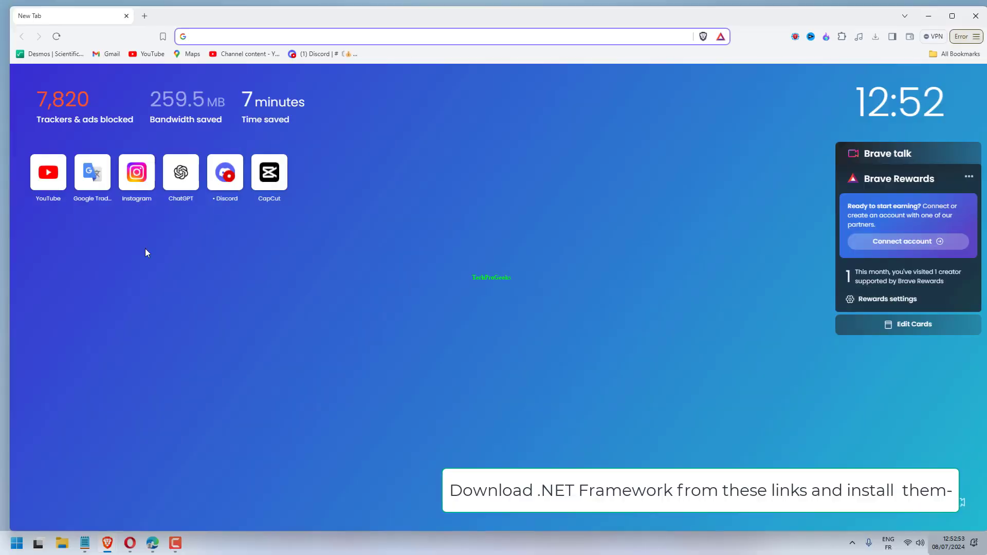
# Load the .NET Framework 3.5 Download Center page and save the 2.7 MB installer to Downloads.
pyautogui.write('https://www.microsoft.com/en-in/download/details.aspx?id=21')
pyautogui.press('Return')
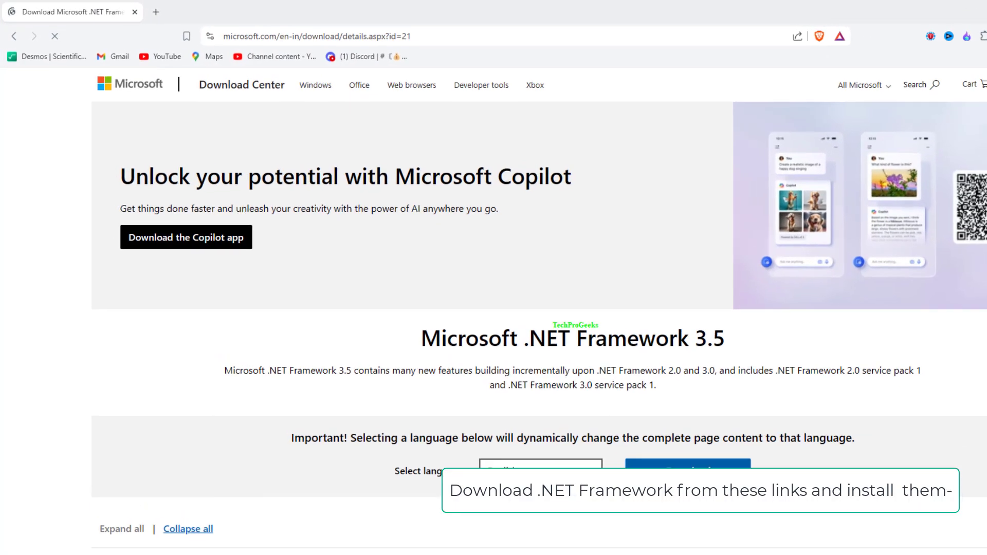
pyautogui.click(662, 452)
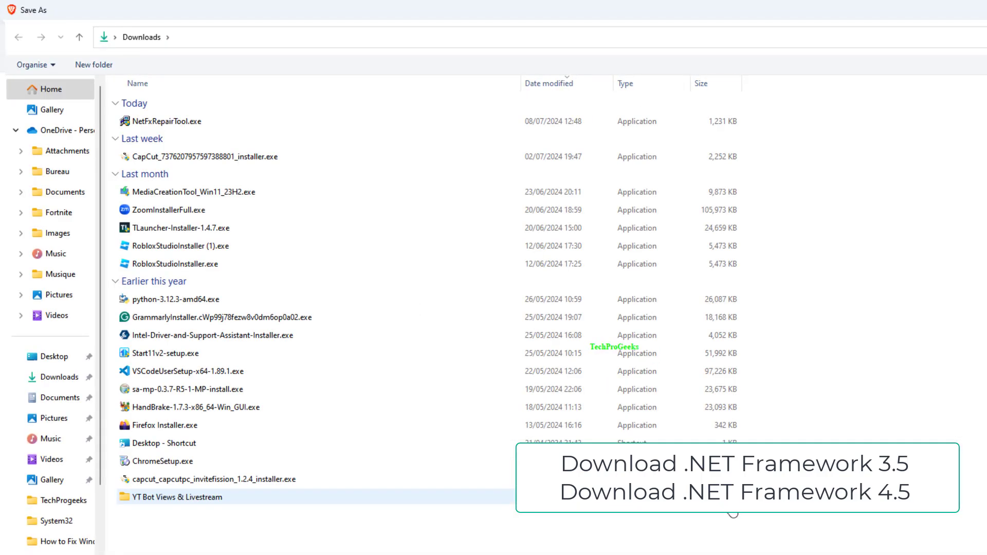
pyautogui.click(756, 537)
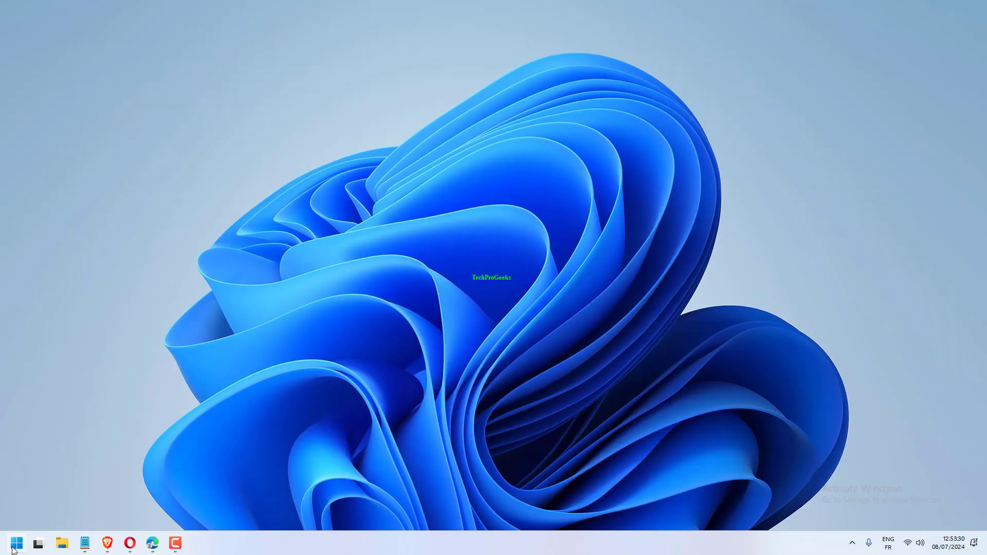
# Restart the PC, then open System Properties (sysdm.cpl) on the System Protection settings.
pyautogui.click(17, 543)
pyautogui.click(293, 507)
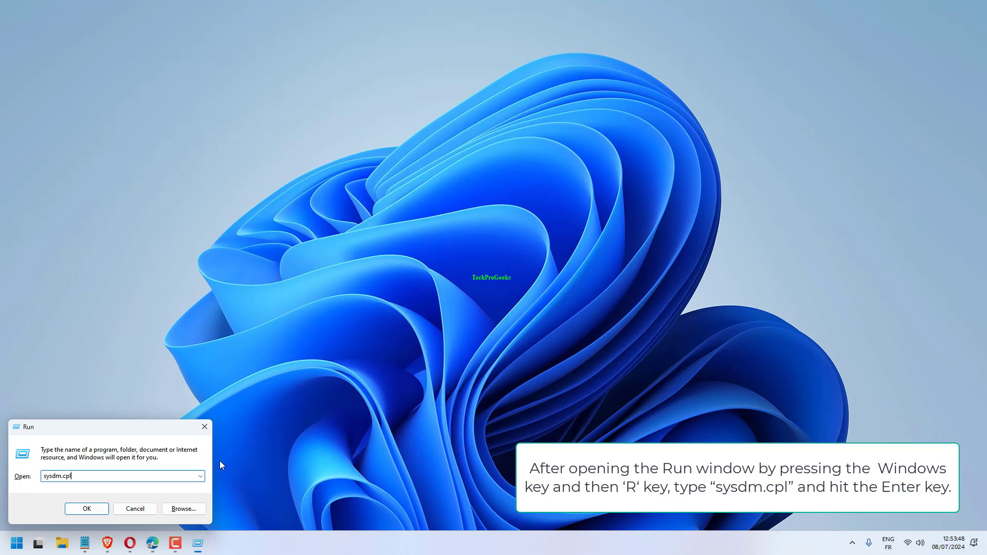
pyautogui.press('Return')
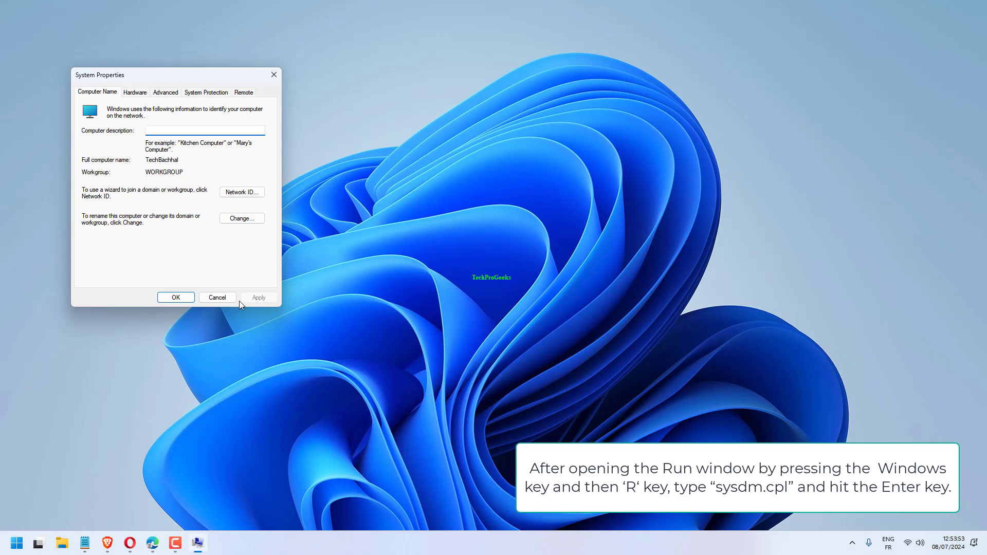
pyautogui.click(213, 96)
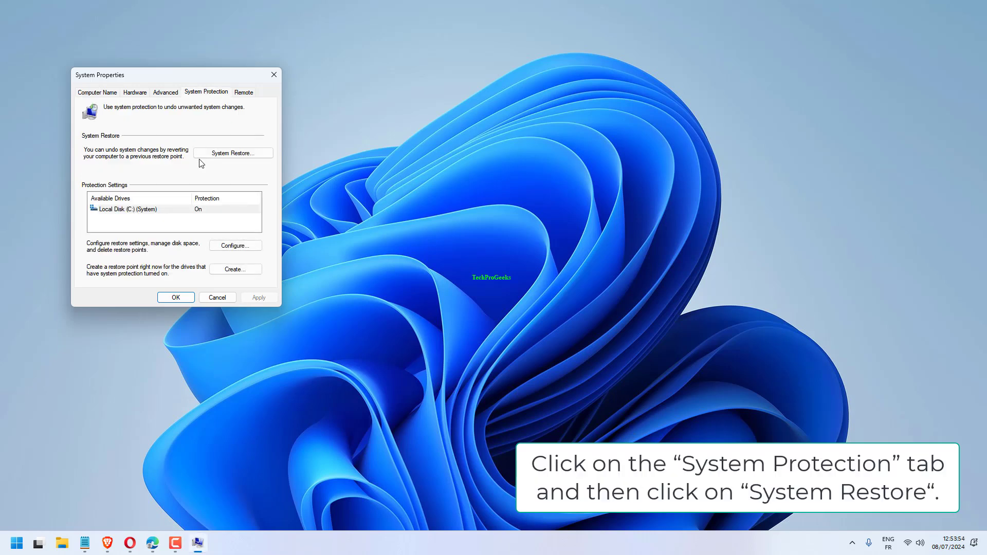
# Launch System Restore and select the 04/07/2024 12:14:35 Windows Update restore point.
pyautogui.click(228, 154)
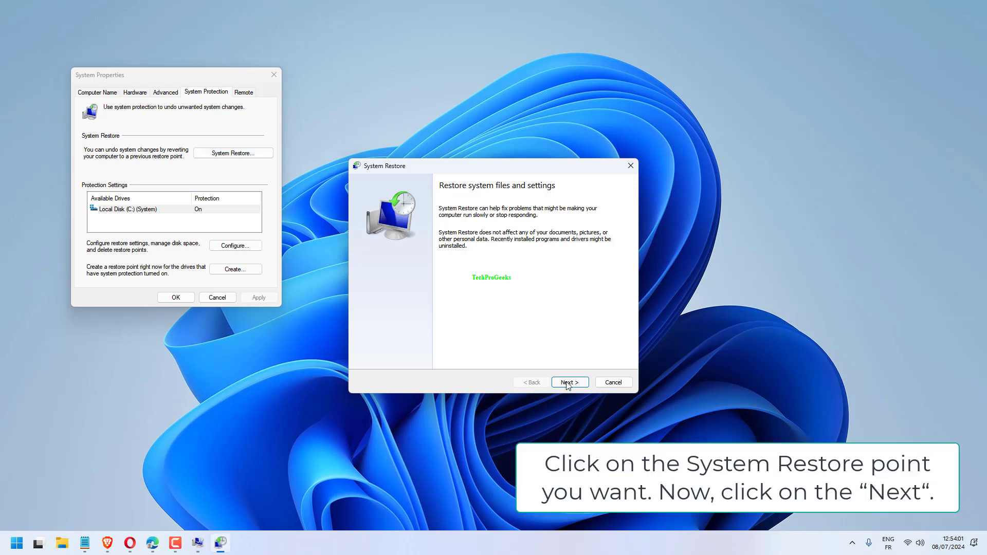
pyautogui.click(568, 384)
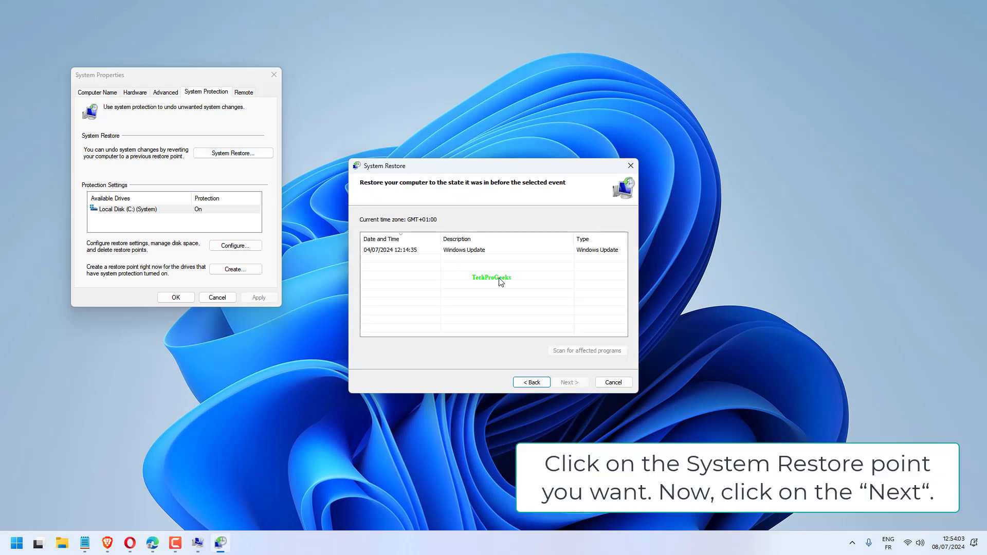
pyautogui.click(484, 253)
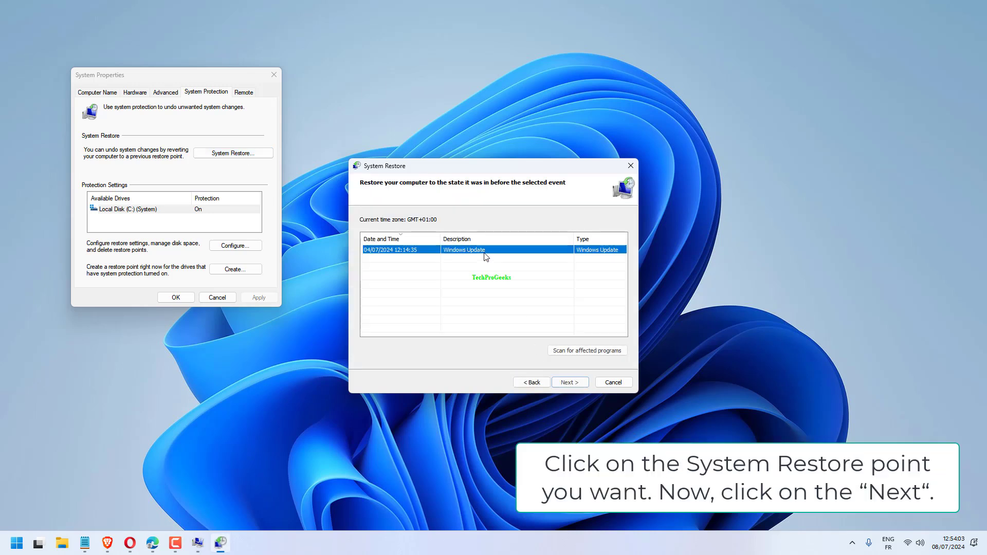
pyautogui.click(554, 384)
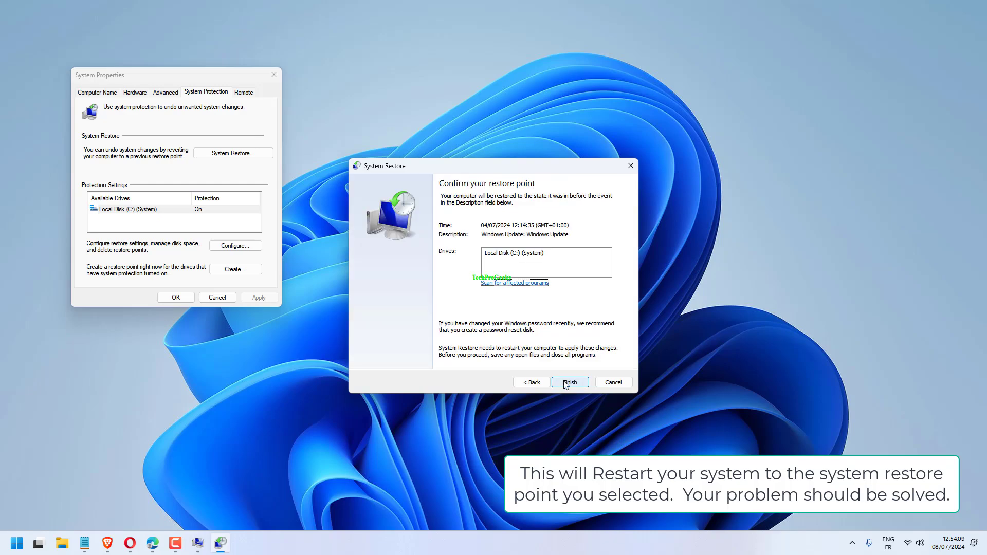